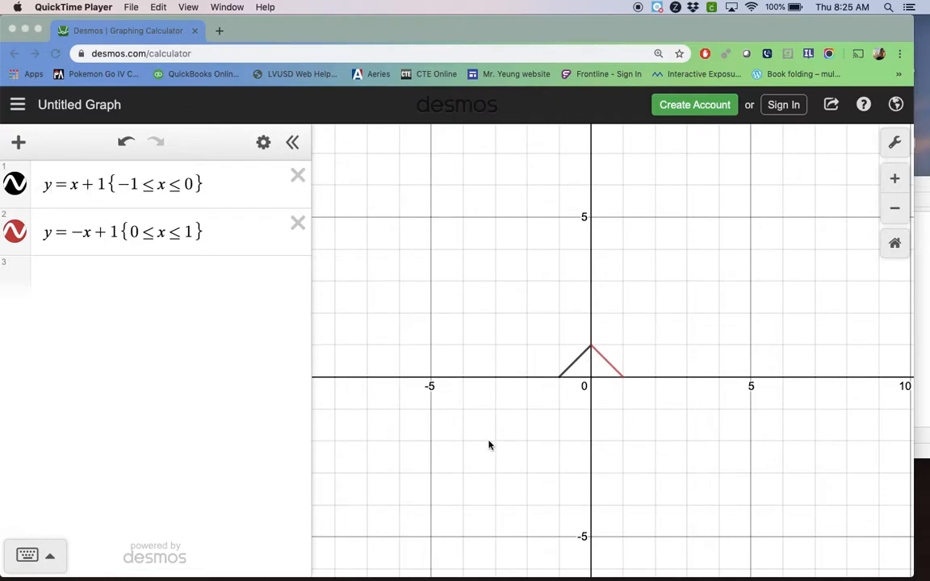
Try the constants 2 and -1 in the first line's equation, ending back at y = x + 1
click(109, 189)
click(106, 184)
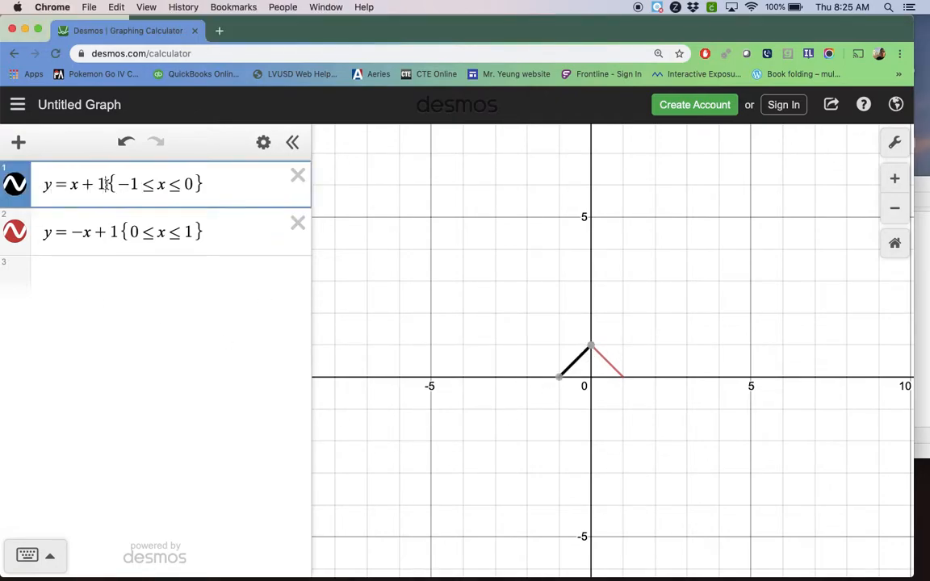
key(BackSpace)
text(2)
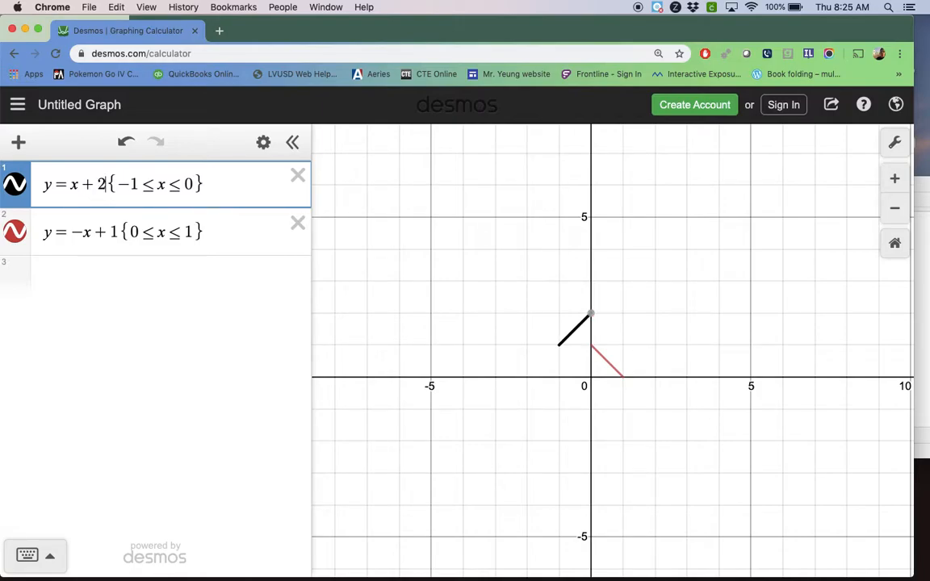
key(BackSpace)
key(BackSpace)
text(-1)
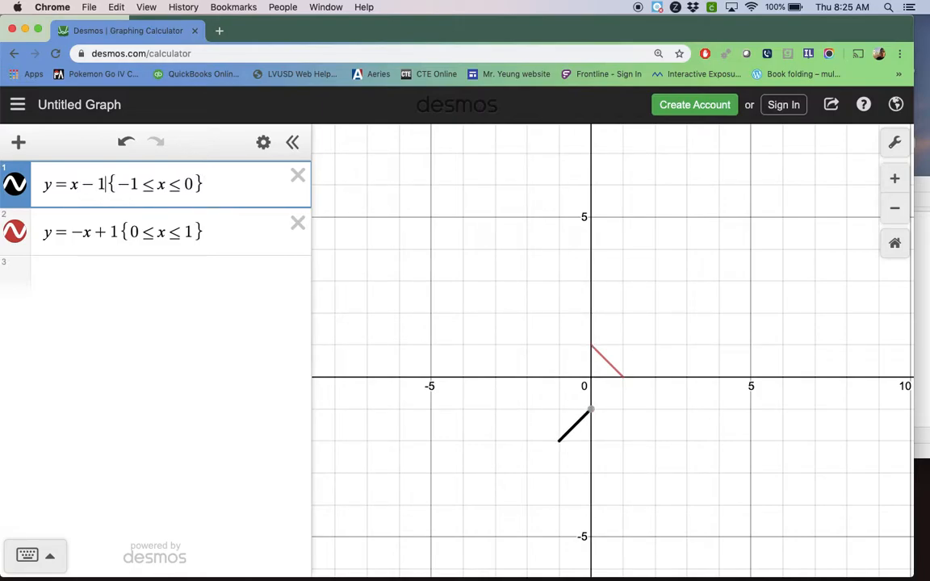
key(BackSpace)
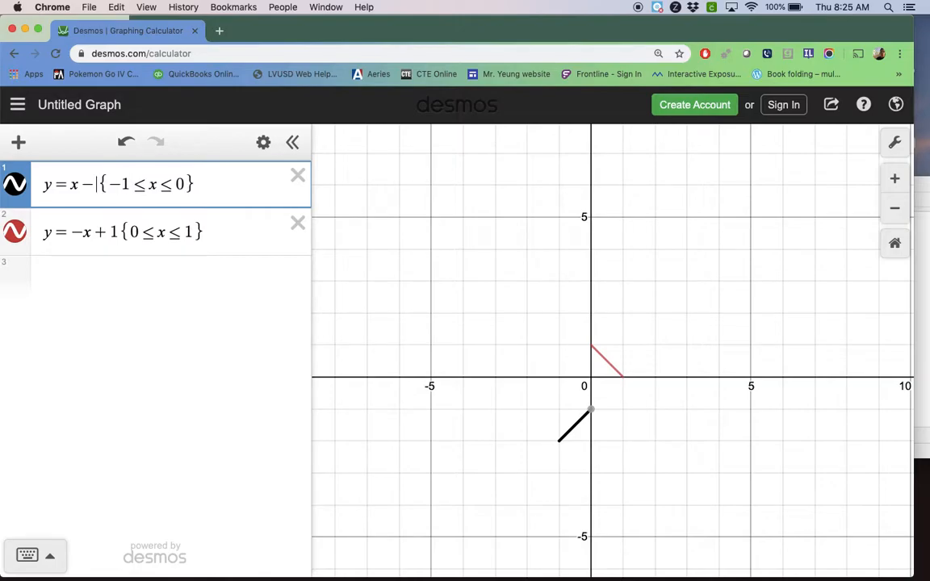
key(BackSpace)
text(+1)
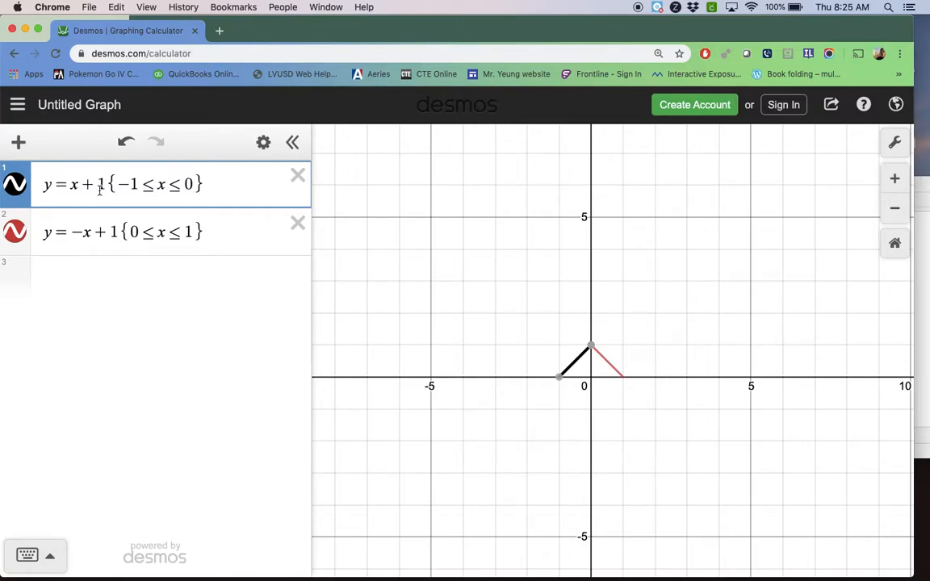
Remove the domain restriction from the first equation, leaving y = x + 1
click(224, 187)
key(BackSpace)
key(BackSpace)
key(BackSpace)
key(BackSpace)
key(BackSpace)
key(BackSpace)
key(BackSpace)
key(BackSpace)
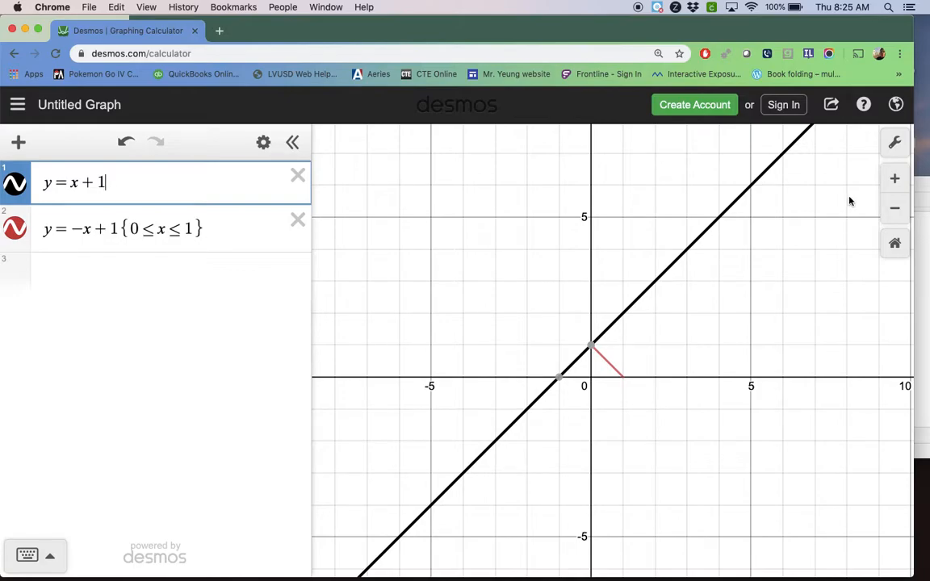
Turn the first equation into the inequality y < x + 1
key(Left)
key(Left)
key(Left)
key(BackSpace)
text(<)
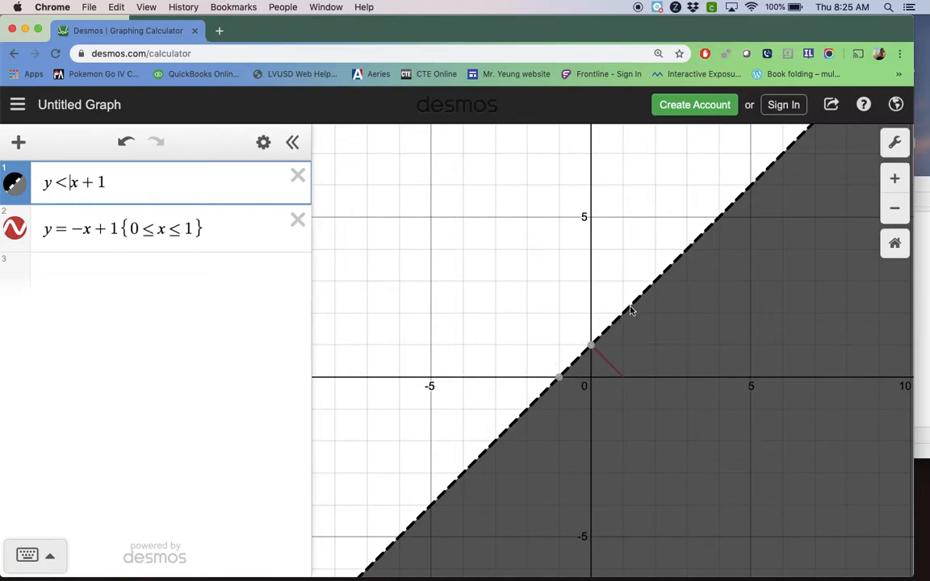
Try the first inequality as y > x + 1 to compare the shading, and return it to y < x + 1
key(BackSpace)
text(>)
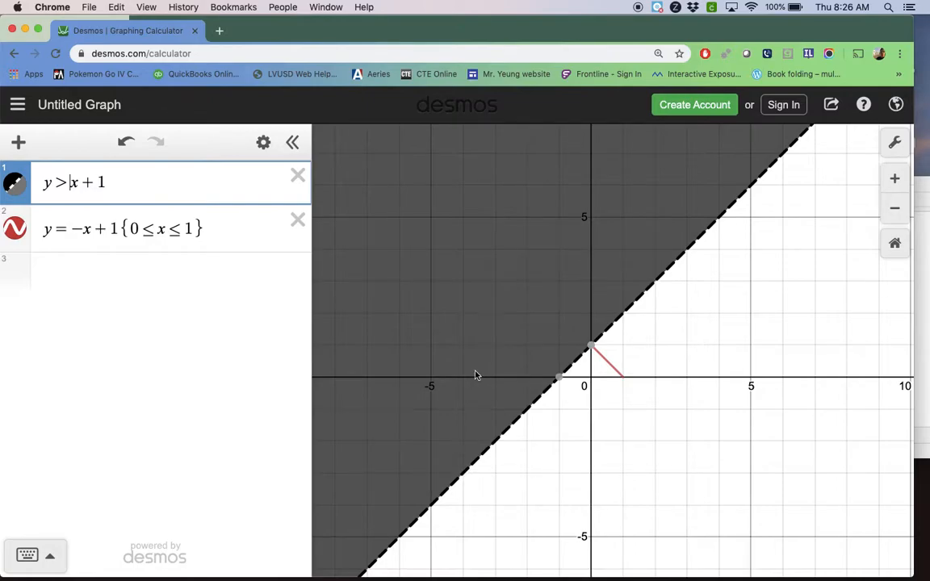
click(68, 182)
key(BackSpace)
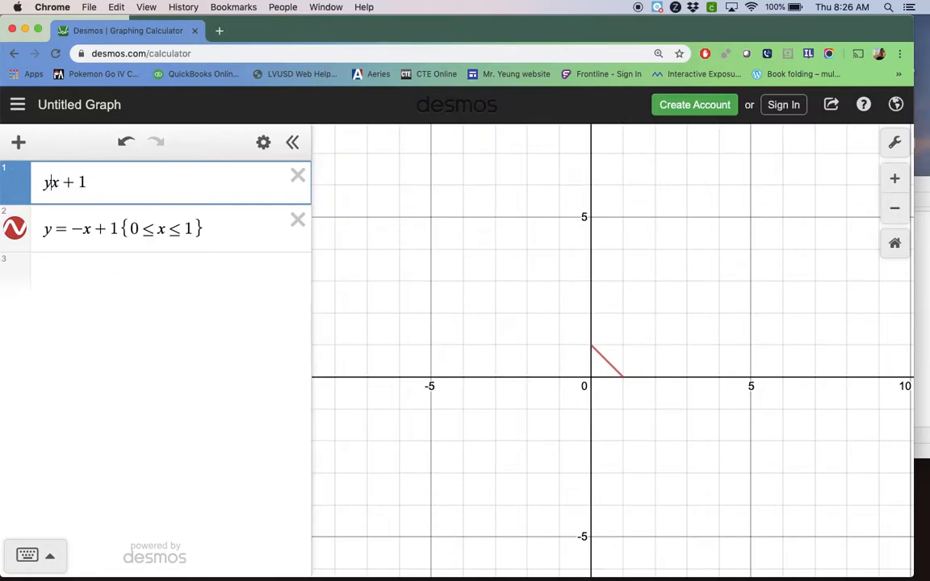
text(< )
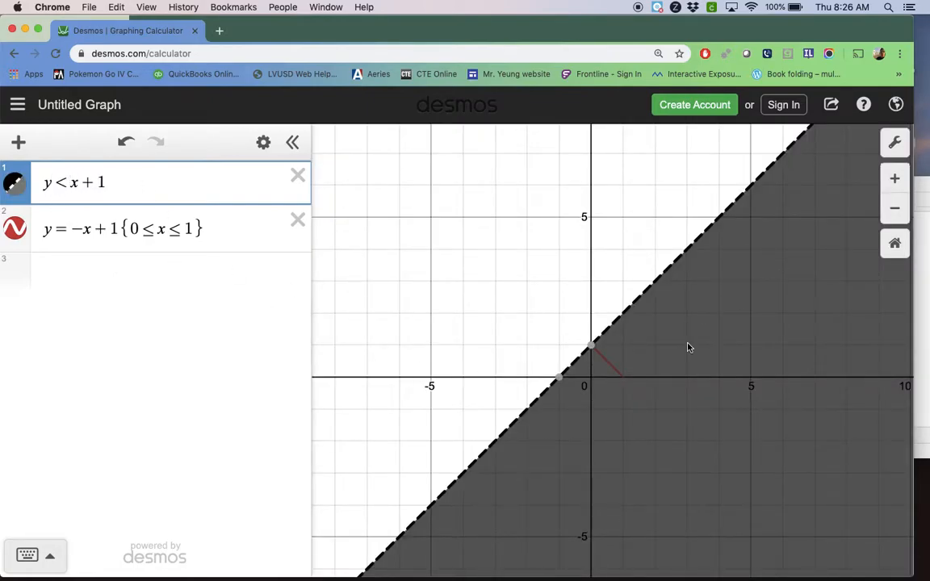
Make the first inequality inclusive so that it reads y ≤ x + 1
text(+)
key(BackSpace)
text(=)
Add the domain restriction {-1 ≤ x ≤ 0} at the end of the first inequality
click(144, 185)
text({)
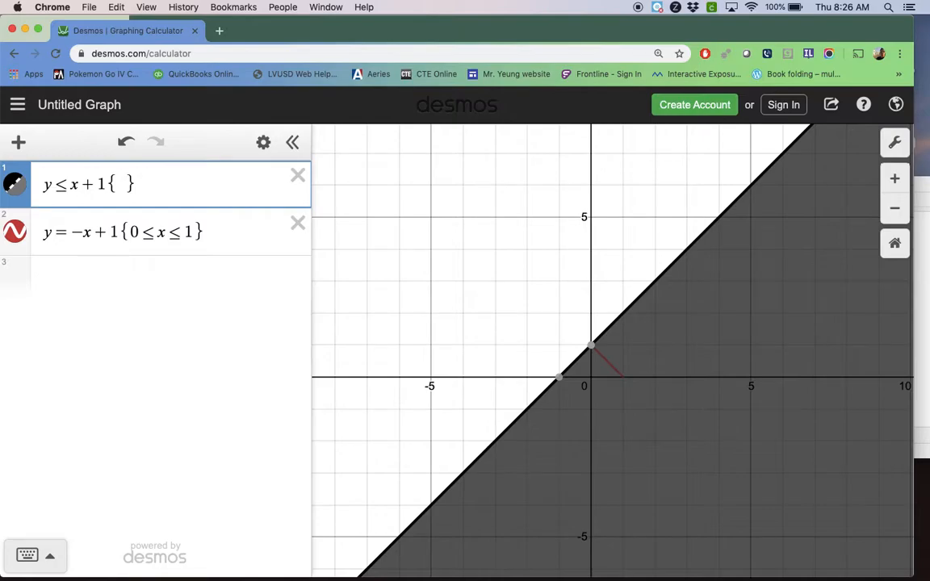
text(-1<=x<=)
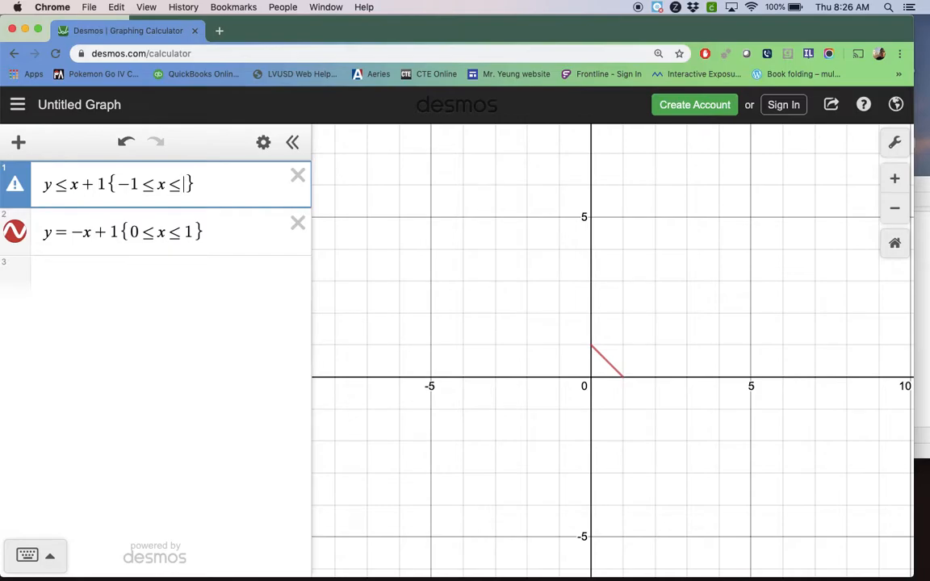
text(0)
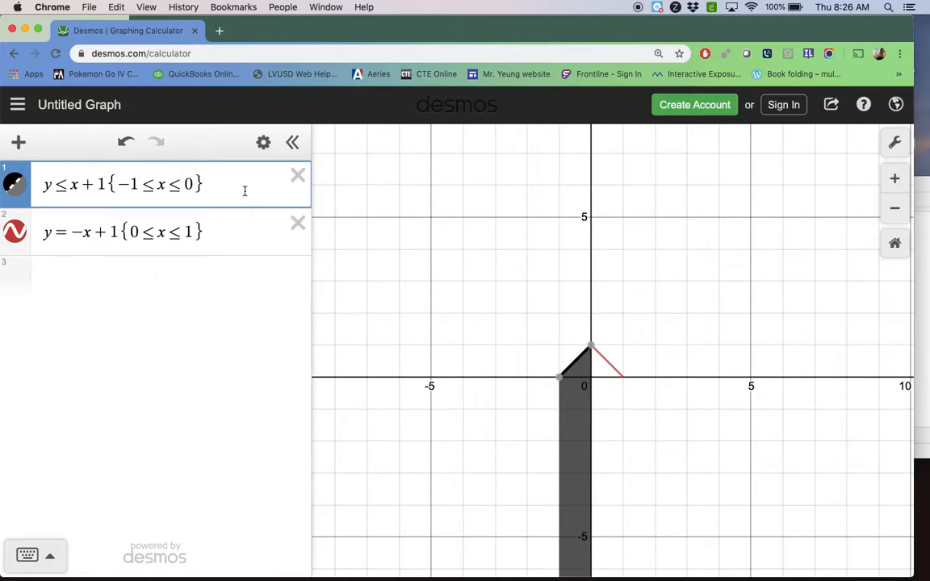
Append the range restriction {y ≥ 0} to the first inequality to limit its shading to the area above the x-axis
text({)
text(y>)
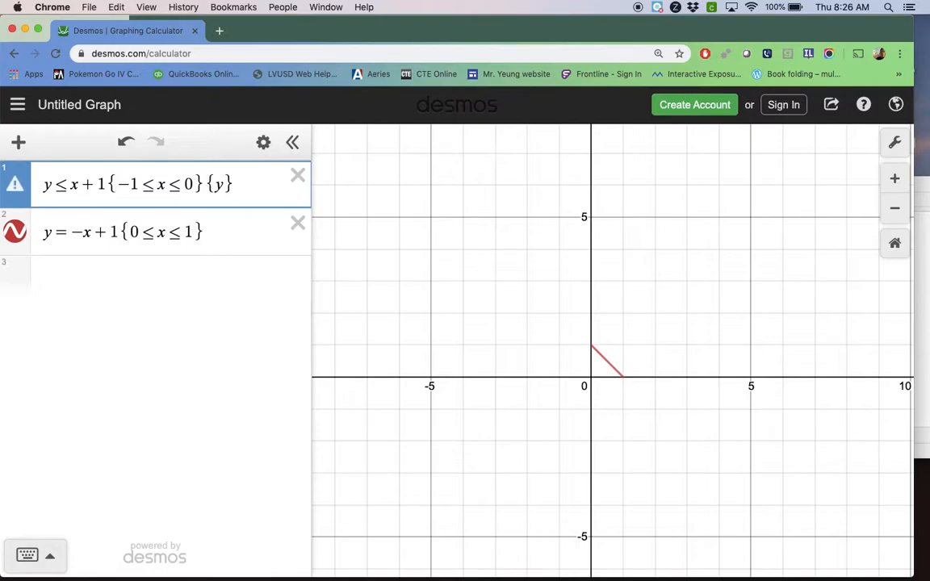
text(=)
text(0)
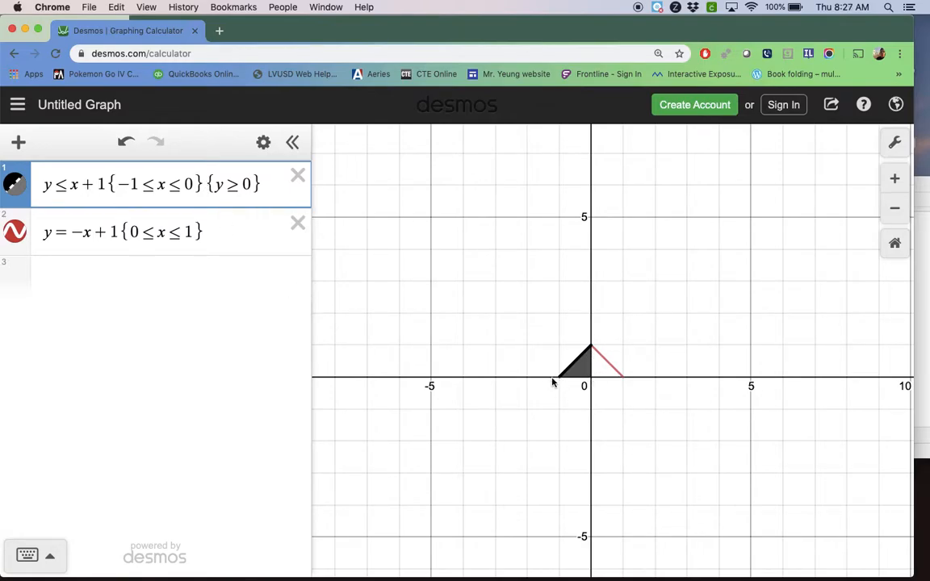
Add y = 0 as a new expression below the second equation to mark the lower boundary
click(249, 242)
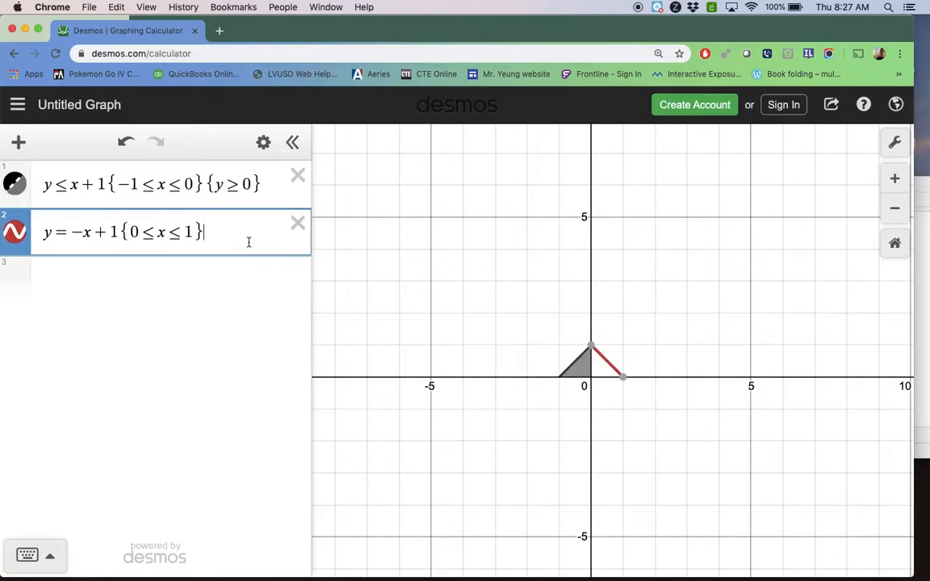
key(Return)
text(y=0)
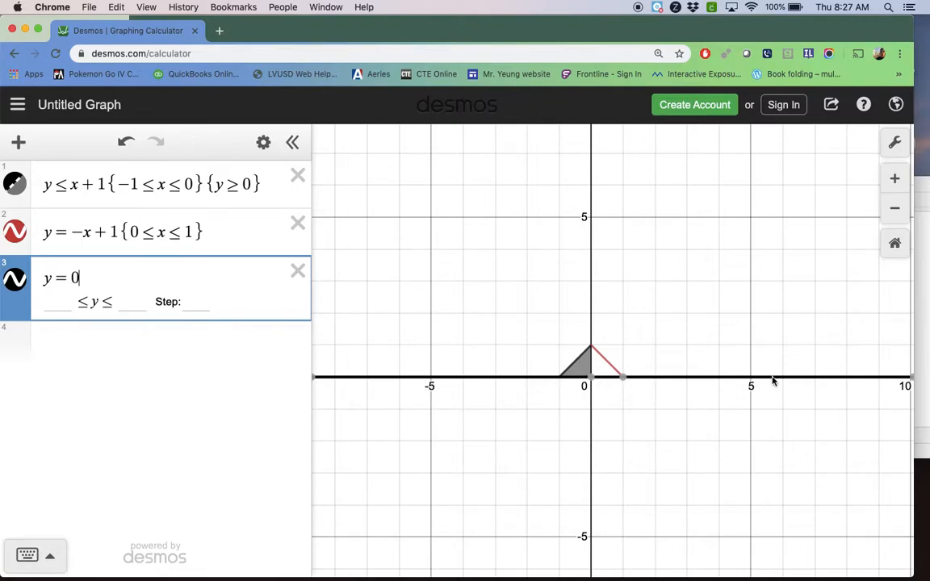
mouse_move(594, 380)
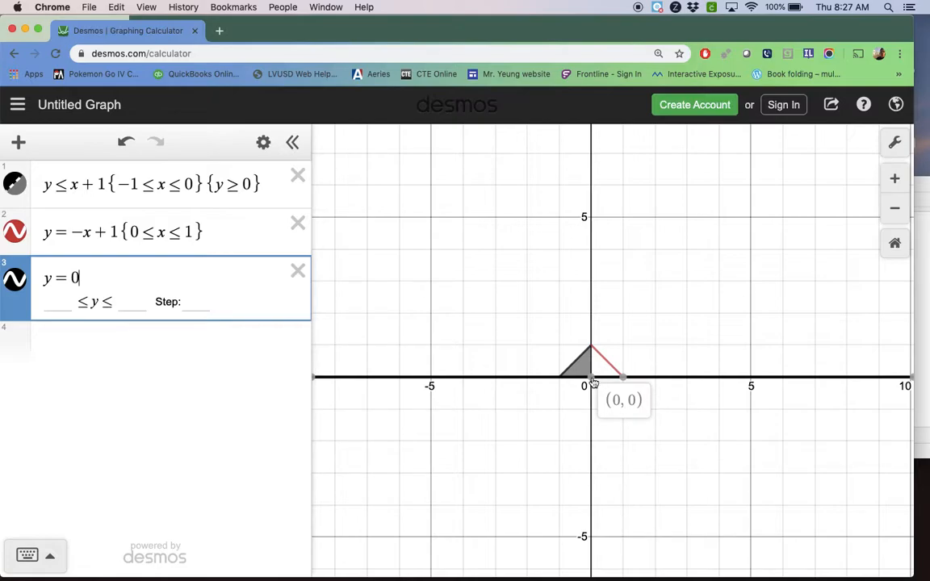
mouse_move(567, 385)
mouse_down()
mouse_move(428, 385)
mouse_move(774, 372)
mouse_move(379, 376)
mouse_up()
click(98, 276)
Try .5 as the lower y limit in the first inequality's range restriction, and set it back to 0
click(242, 184)
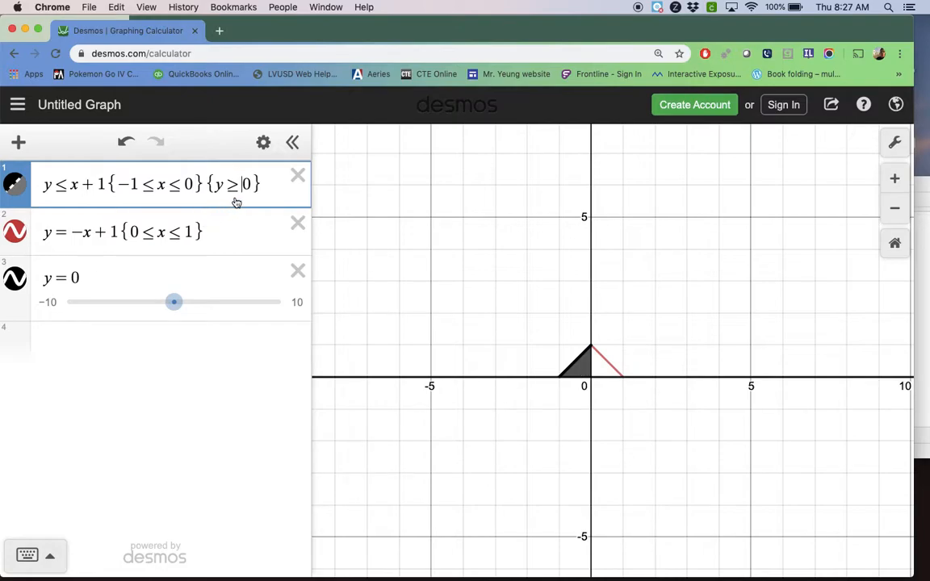
key(Right)
key(BackSpace)
text(.5)
key(BackSpace)
key(BackSpace)
text(0)
Hide the y = 0 line on the graph and return to the end of the first inequality
click(15, 280)
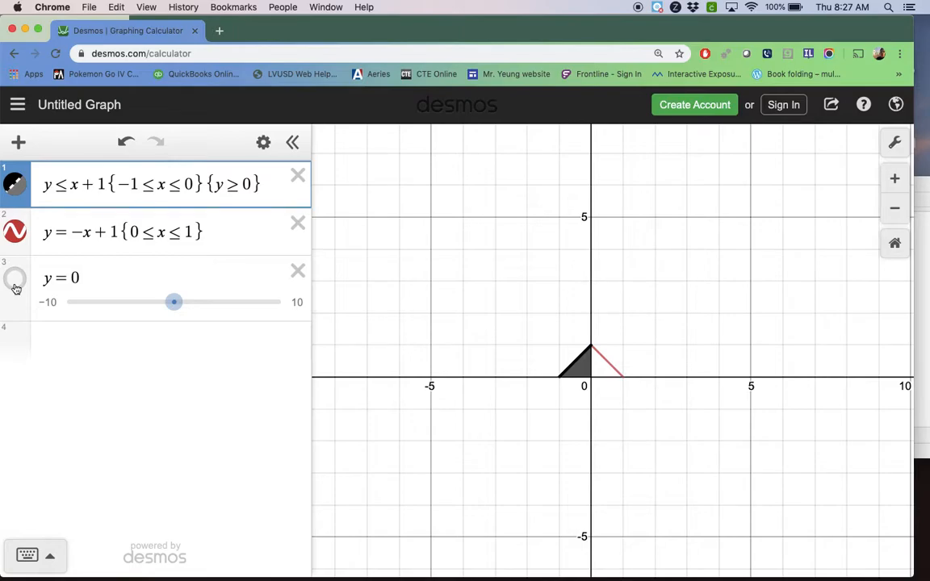
click(112, 184)
click(271, 186)
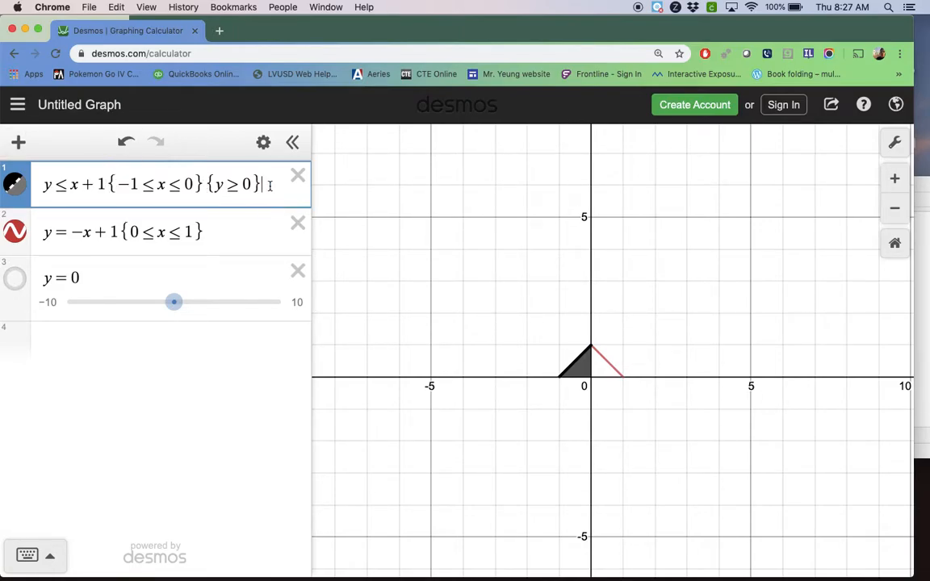